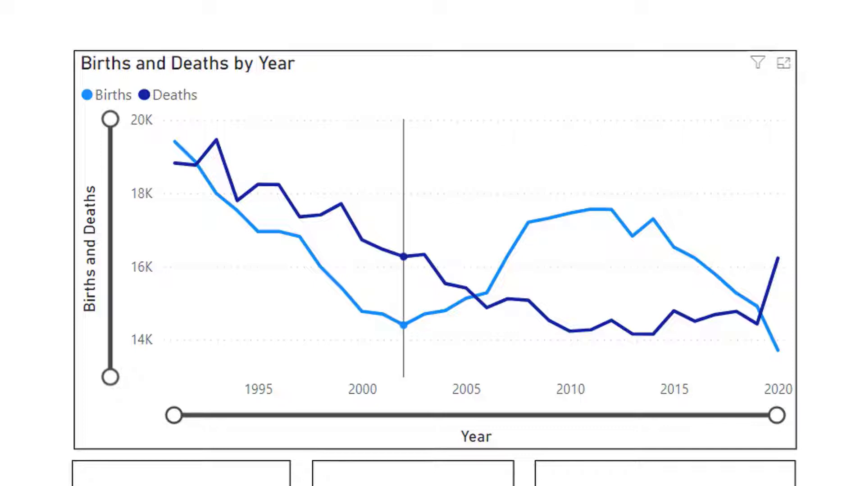
# Highlight the 2002 data points in the Births and Deaths by Year chart, then clear the highlight
pyautogui.moveTo(403, 256)
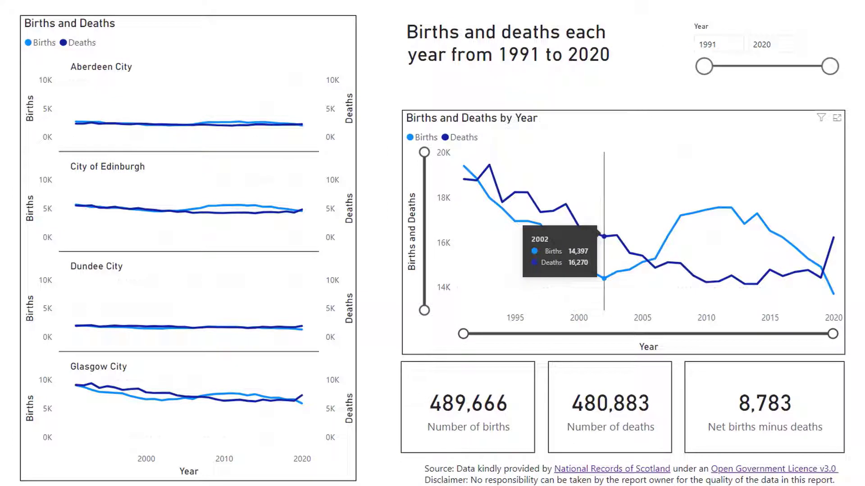
pyautogui.click(604, 237)
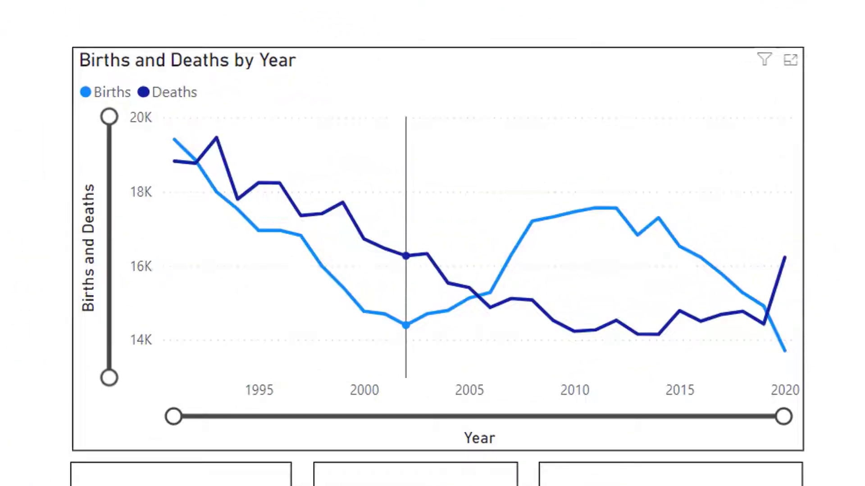
pyautogui.click(406, 325)
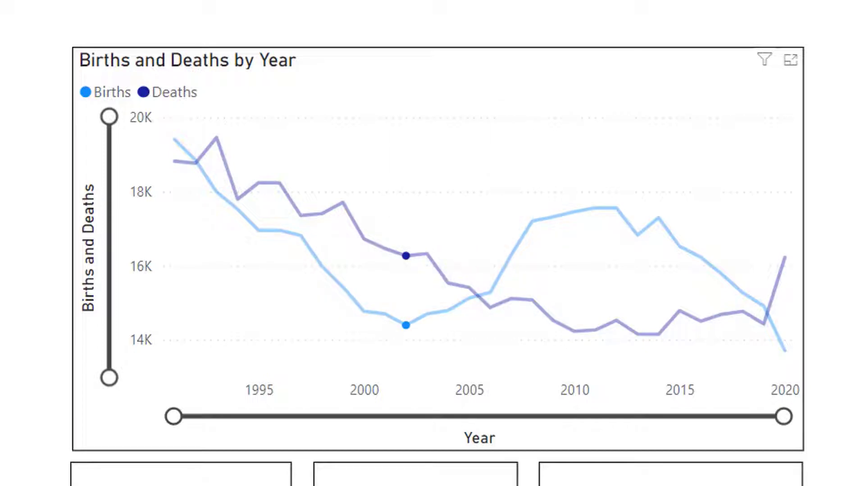
pyautogui.press('Escape')
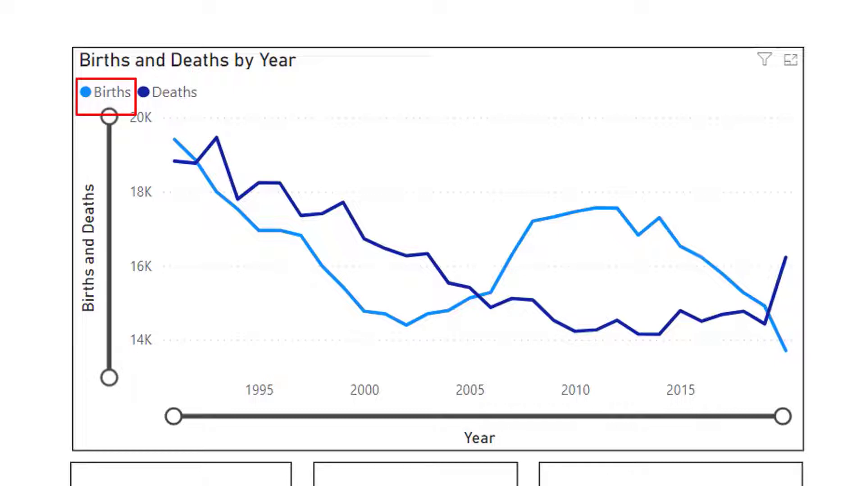
# Highlight the Births series and then the Deaths series in the Births and Deaths by Year chart, and check the chart's applied filters
pyautogui.click(105, 92)
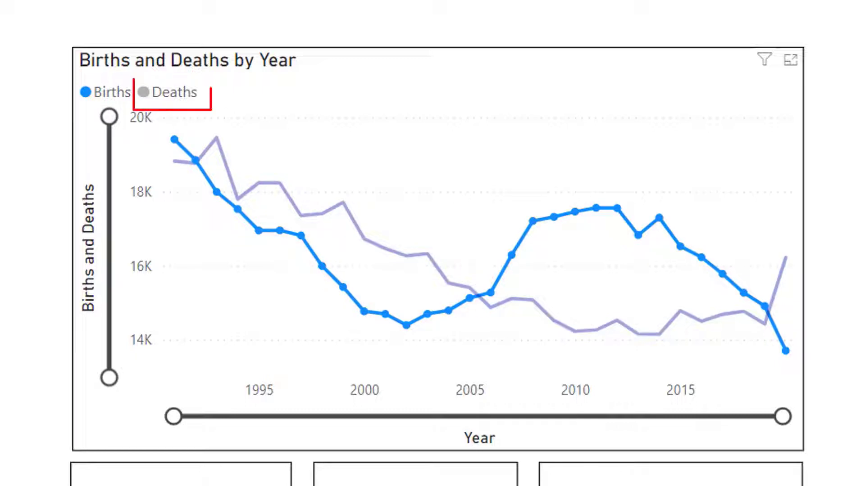
pyautogui.click(168, 92)
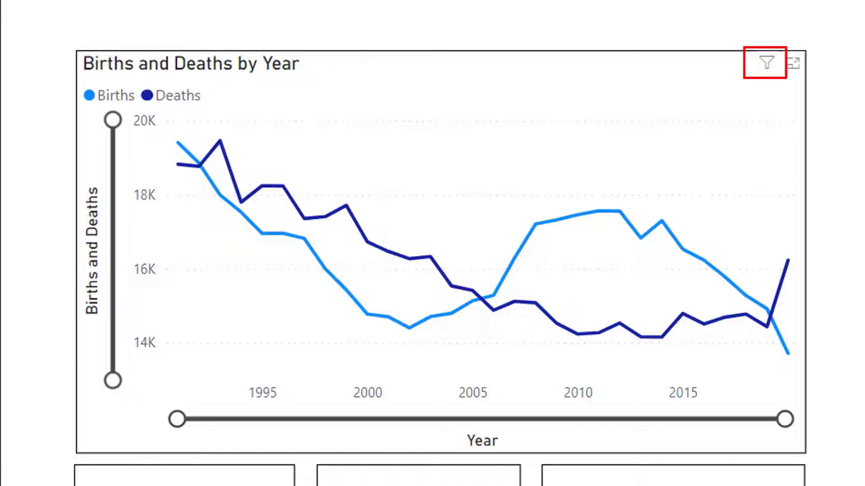
pyautogui.moveTo(766, 62)
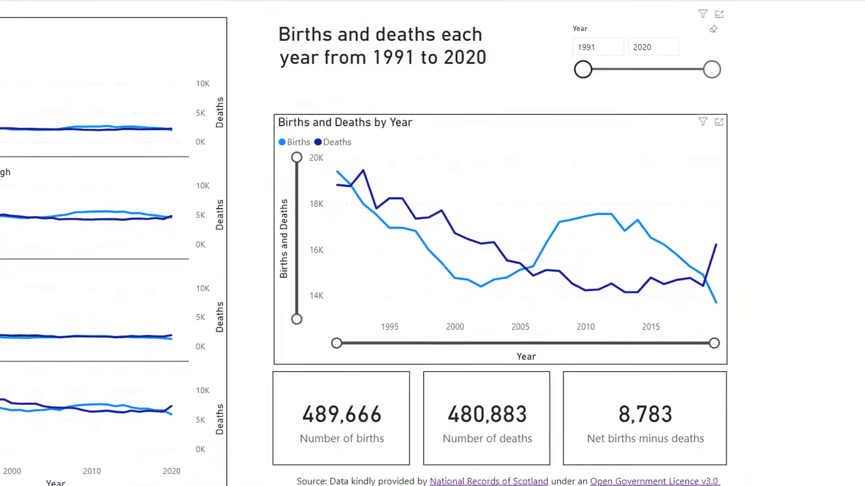
# Narrow the Year slicer to 2010–2020, then clear its selection
pyautogui.moveTo(583, 70); pyautogui.dragTo(668, 70)
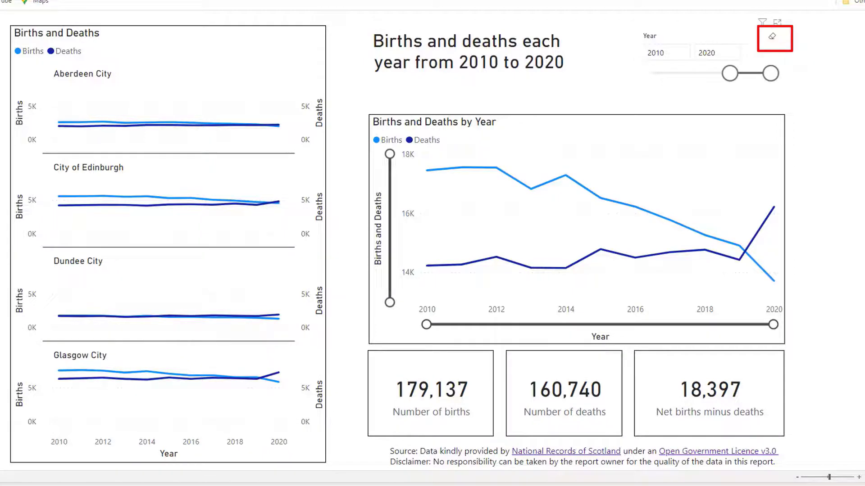
pyautogui.click(772, 36)
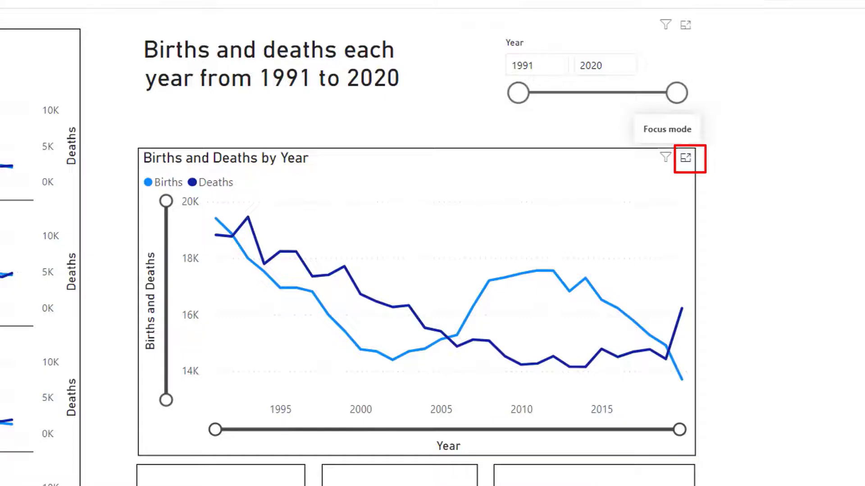
# Open the Births and Deaths by Year chart in focus mode and show its data as a table
pyautogui.click(685, 158)
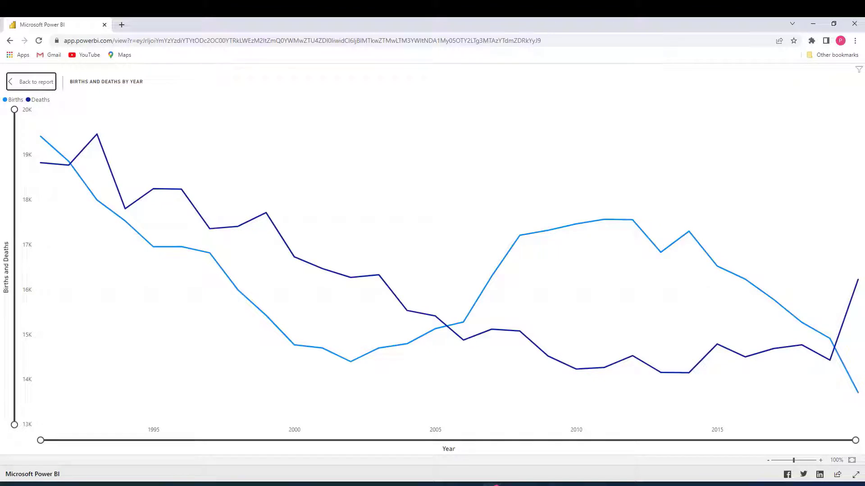
pyautogui.rightClick(496, 100)
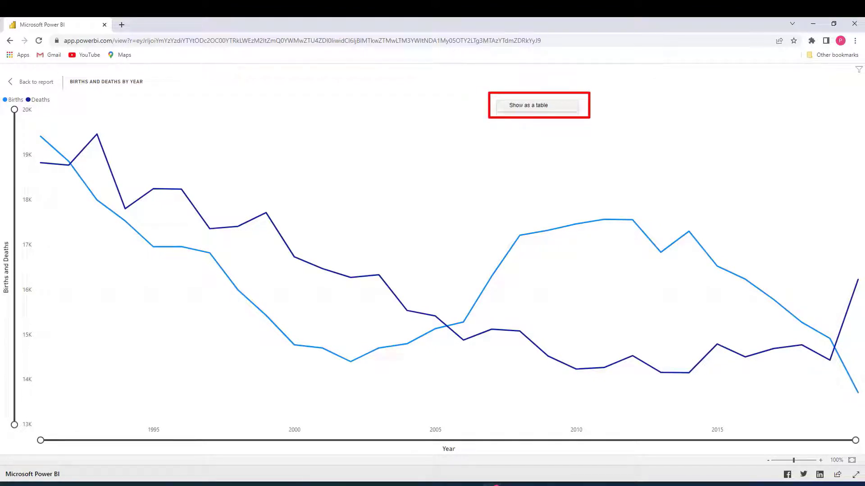
pyautogui.press('Return')
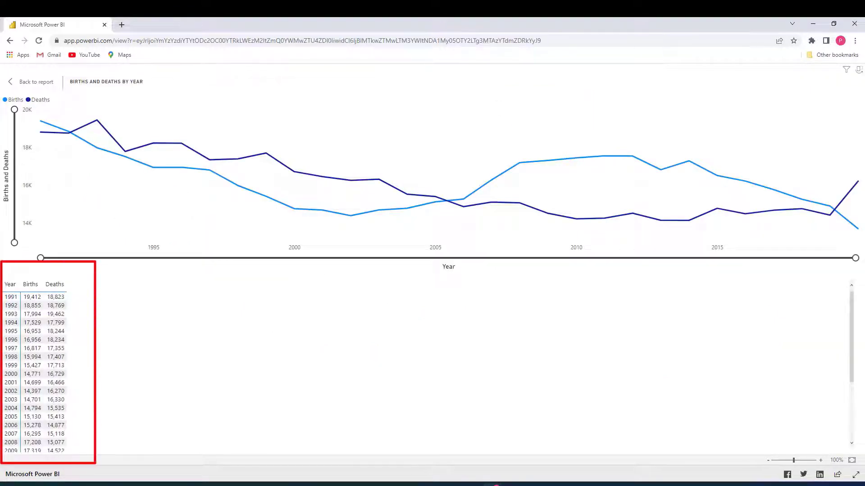
# Switch the layout so the yearly data table sits beside the line chart, then go back to the report
pyautogui.click(32, 297)
pyautogui.press('Up')
pyautogui.press('Right')
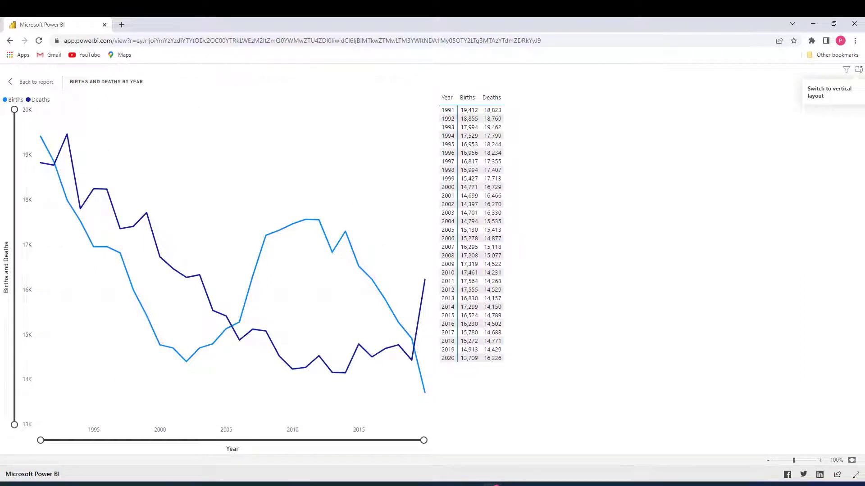
pyautogui.rightClick(613, 176)
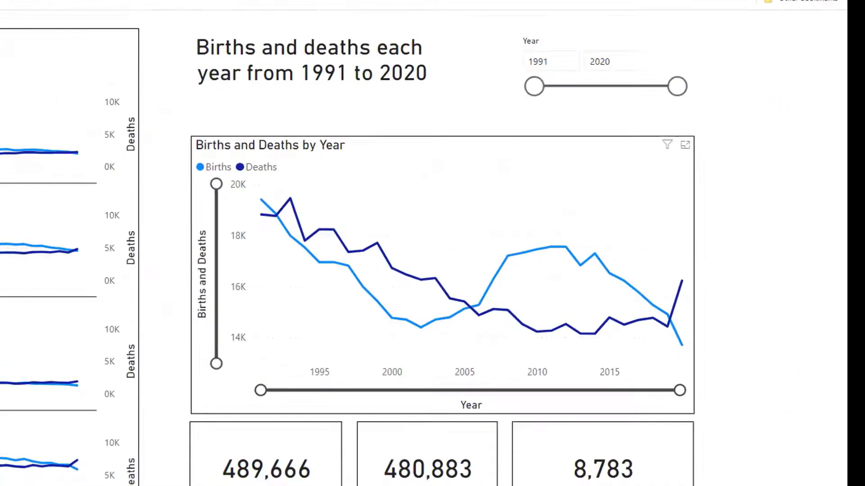
# Show the Births and Deaths by Year chart as a table directly from the report page, then return to the report
pyautogui.rightClick(398, 178)
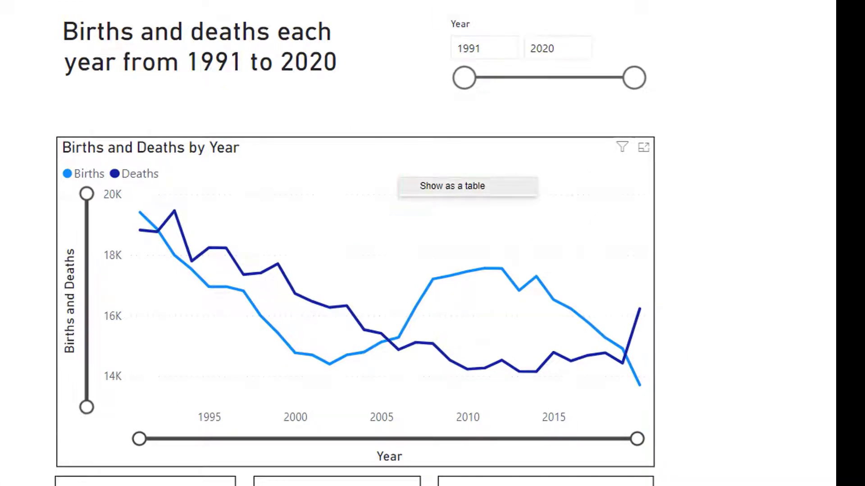
pyautogui.click(453, 186)
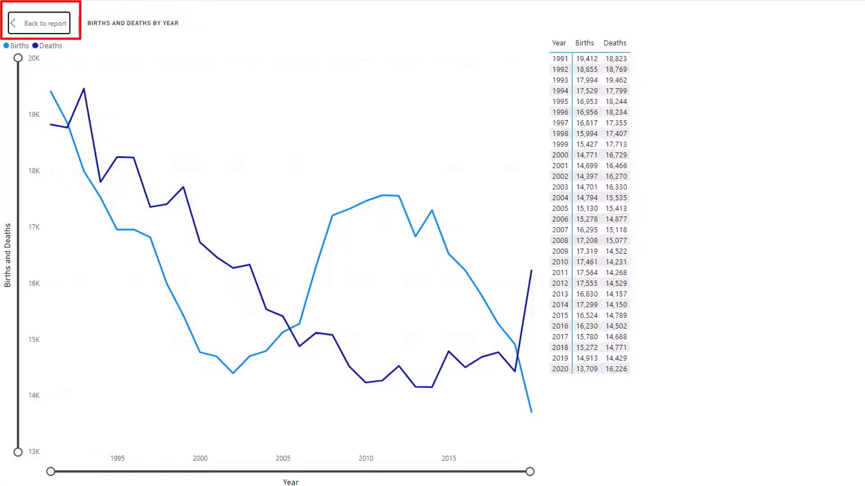
pyautogui.click(39, 23)
# Set the start year of the Year slicer to 2010
pyautogui.click(811, 45)
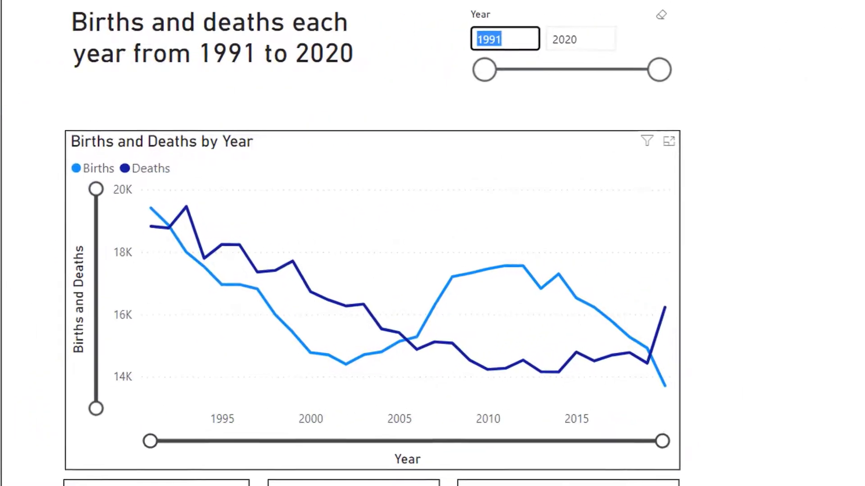
pyautogui.write('2010')
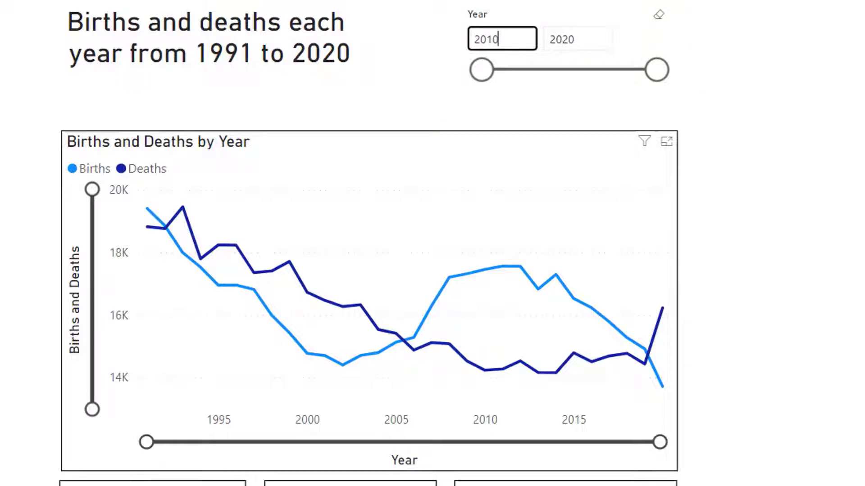
pyautogui.press('Return')
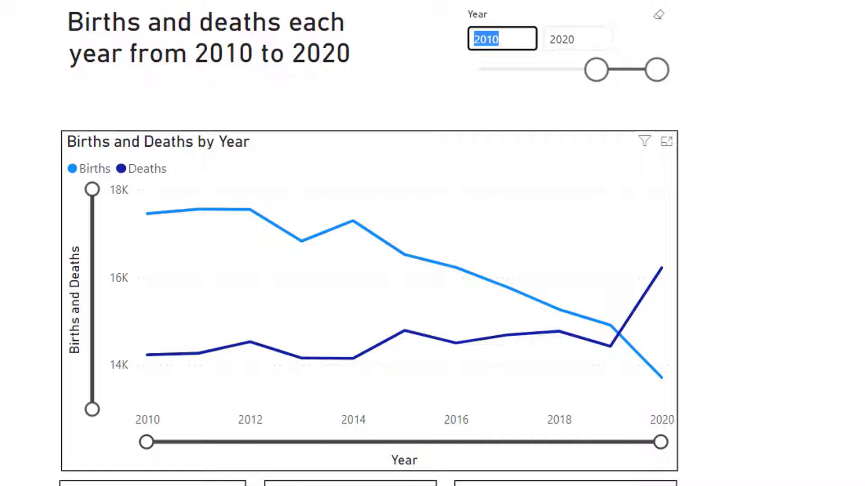
# Show the Births and Deaths by Year chart filtered to 2010–2020 as a table, then return to the report
pyautogui.rightClick(491, 176)
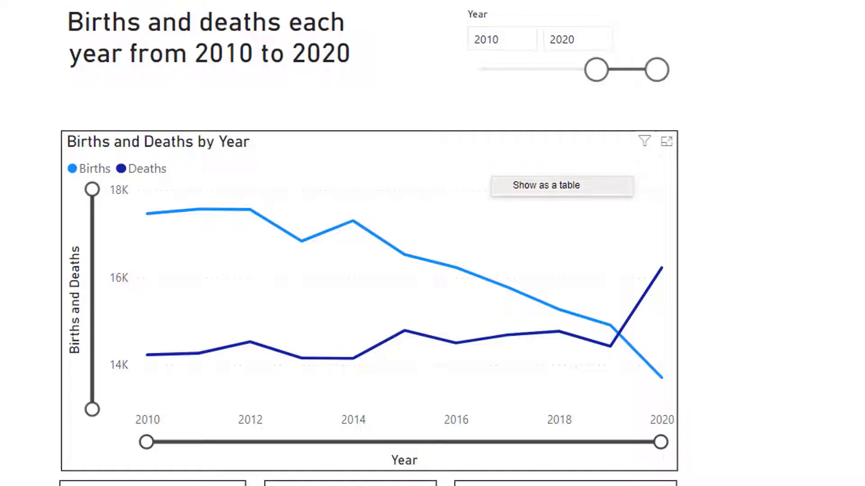
pyautogui.click(546, 185)
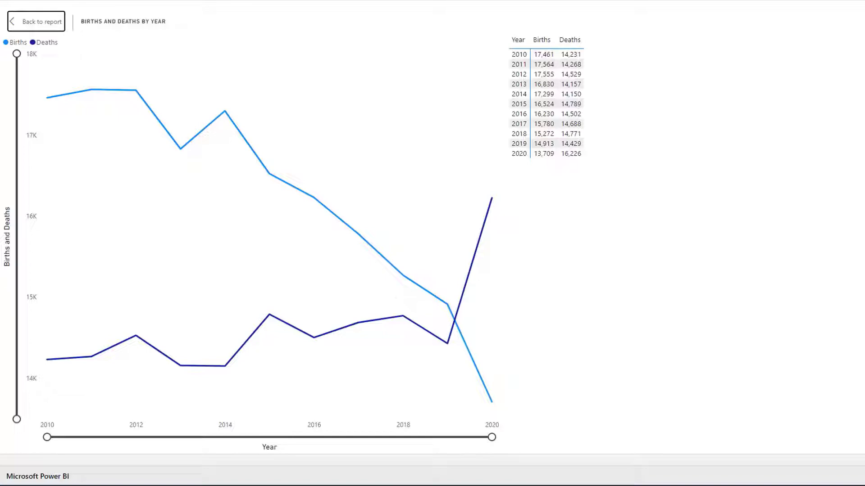
pyautogui.press('Return')
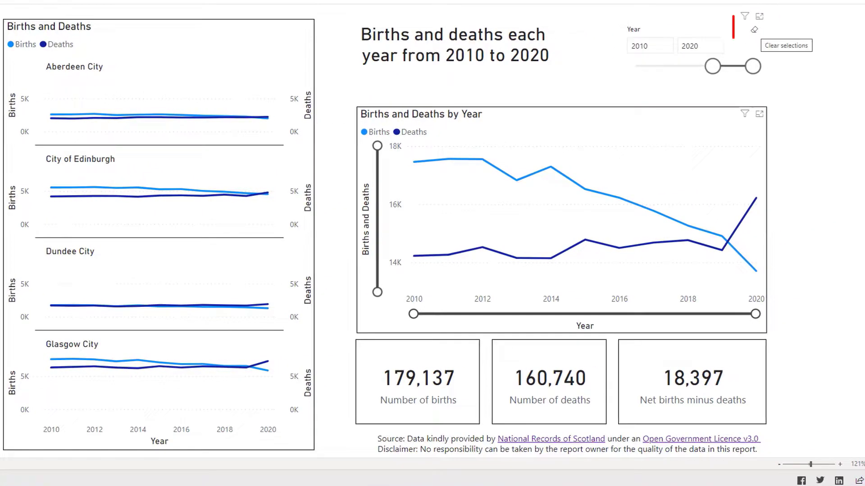
# Clear the Year slicer selection to restore the full range of years
pyautogui.click(754, 29)
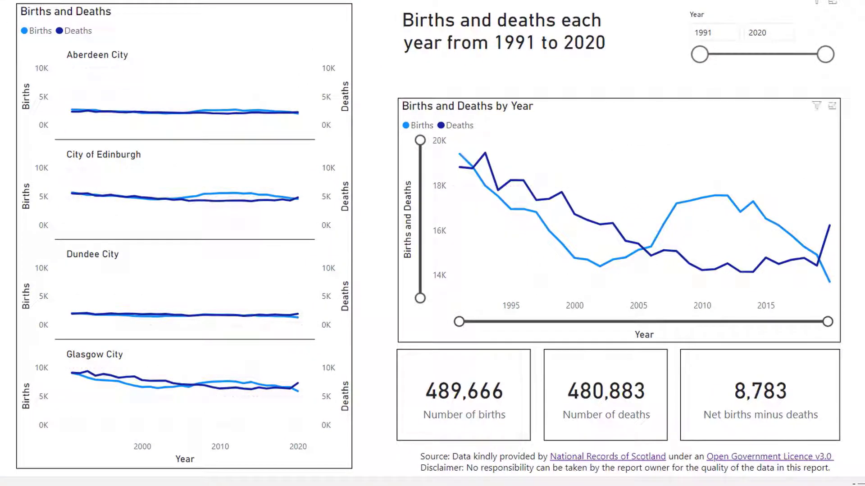
# Show the council area charts' data as a table beside the charts and read through it down to Glasgow City
pyautogui.moveTo(212, 113)
pyautogui.click(36, 31)
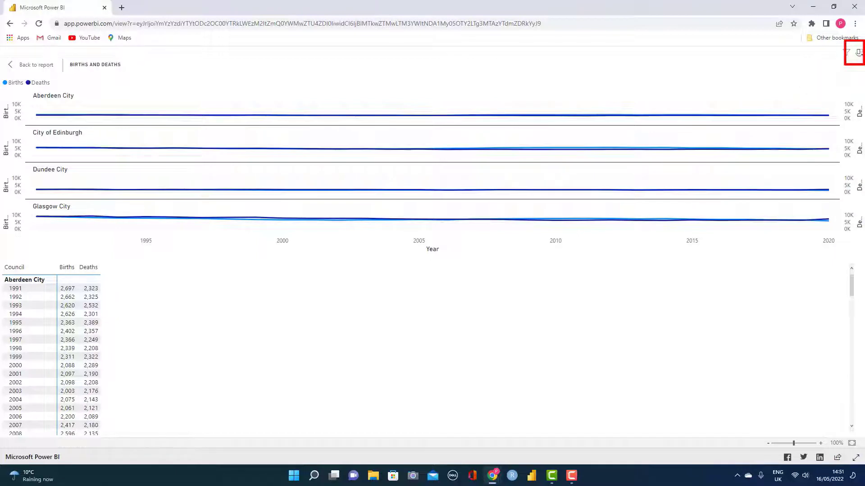
pyautogui.click(858, 52)
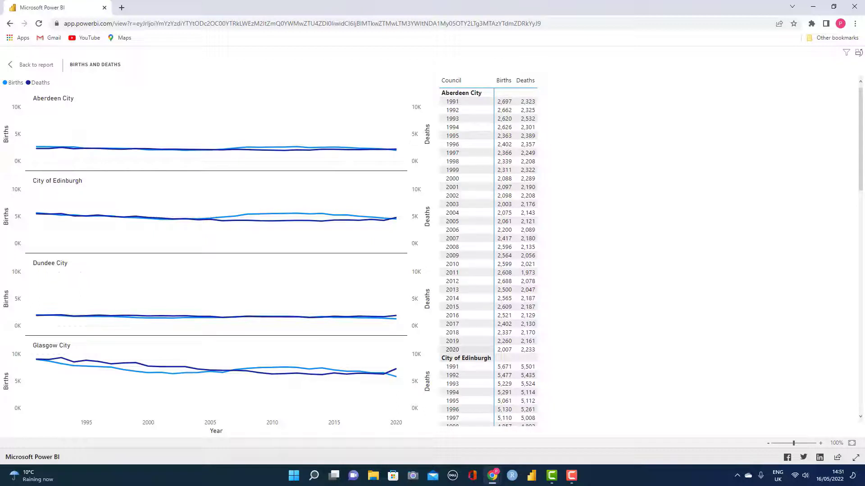
pyautogui.scroll(-7, 489, 270)
pyautogui.scroll(-4, 488, 257)
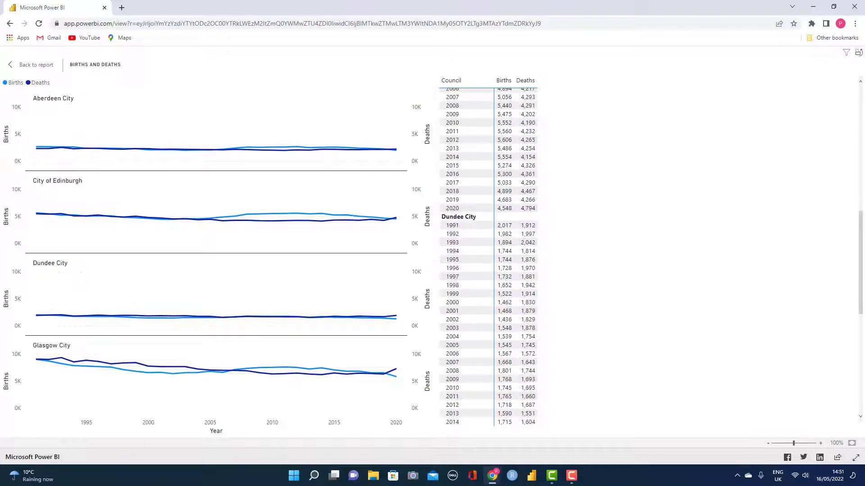
pyautogui.scroll(-5, 488, 257)
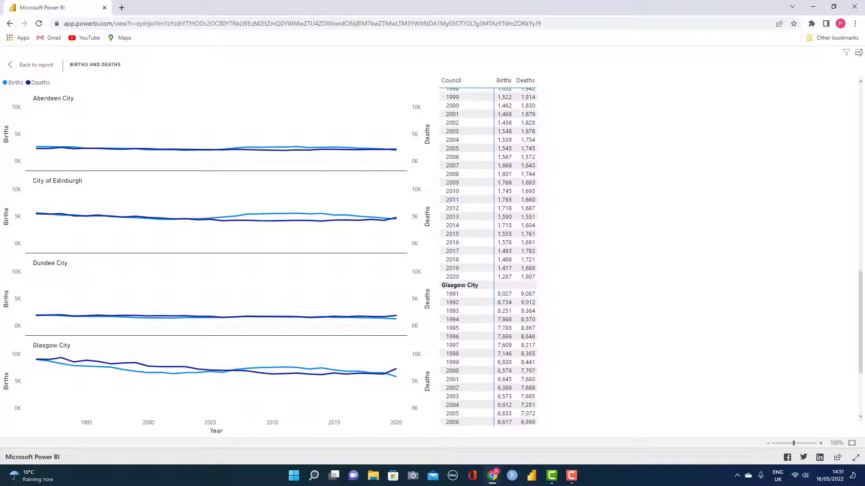
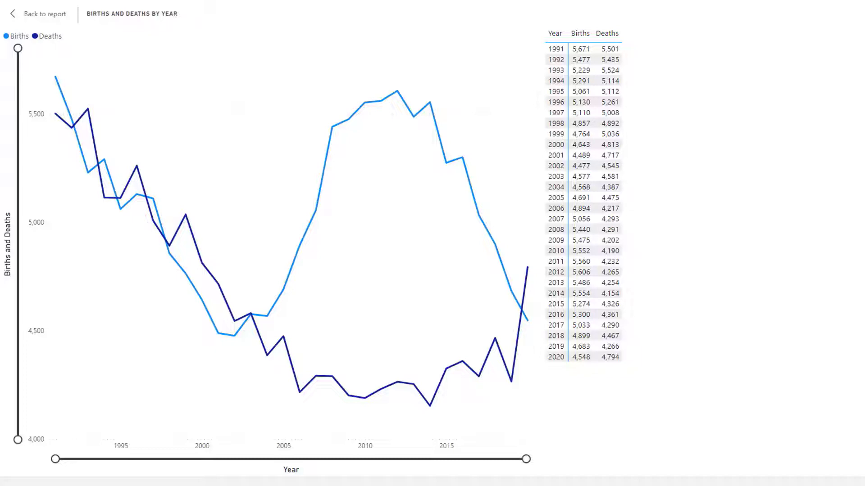
# Return to the report and copy the Births and Deaths by Year visual to the clipboard
pyautogui.click(39, 13)
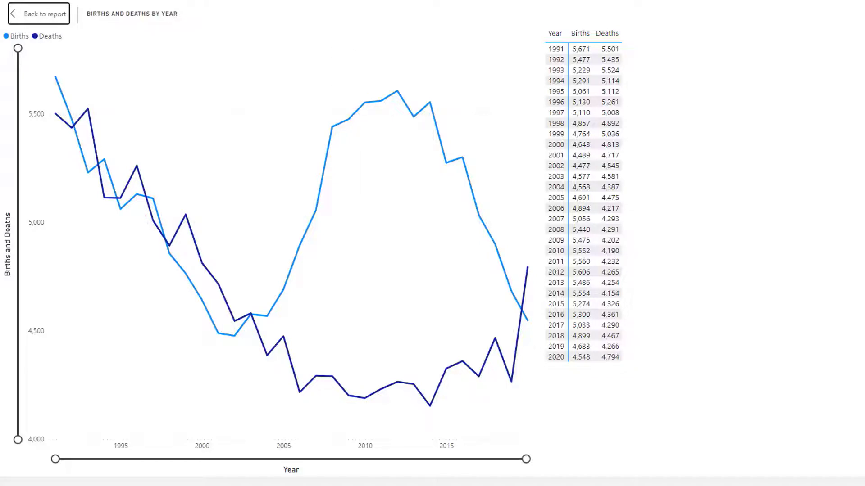
pyautogui.press('Return')
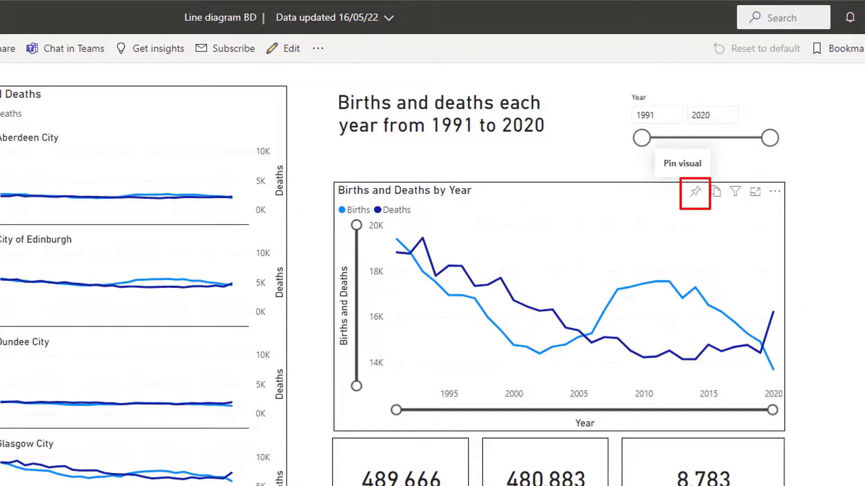
pyautogui.click(695, 191)
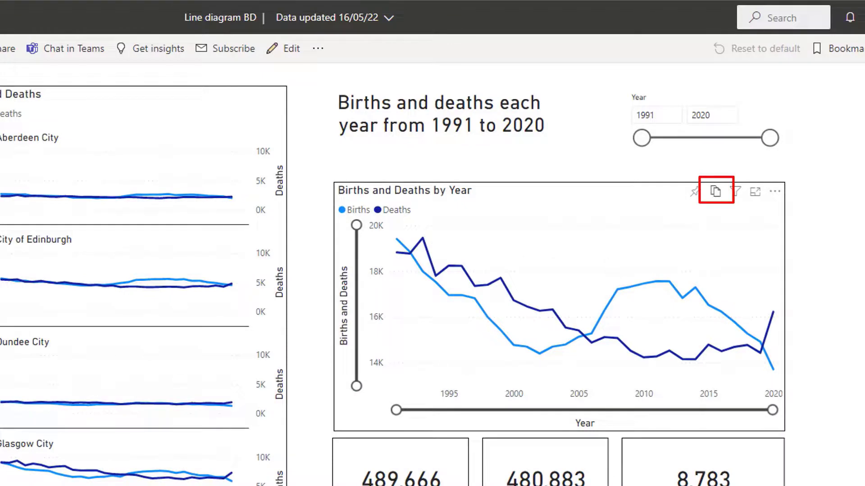
pyautogui.click(715, 191)
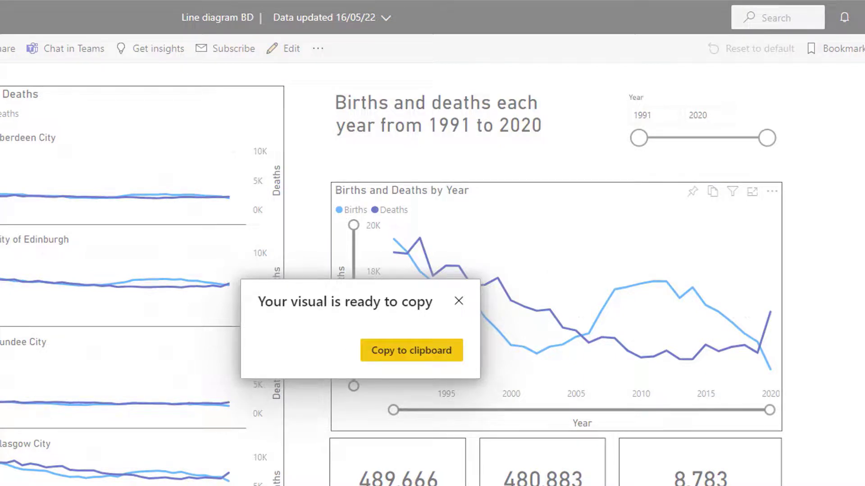
pyautogui.press('Return')
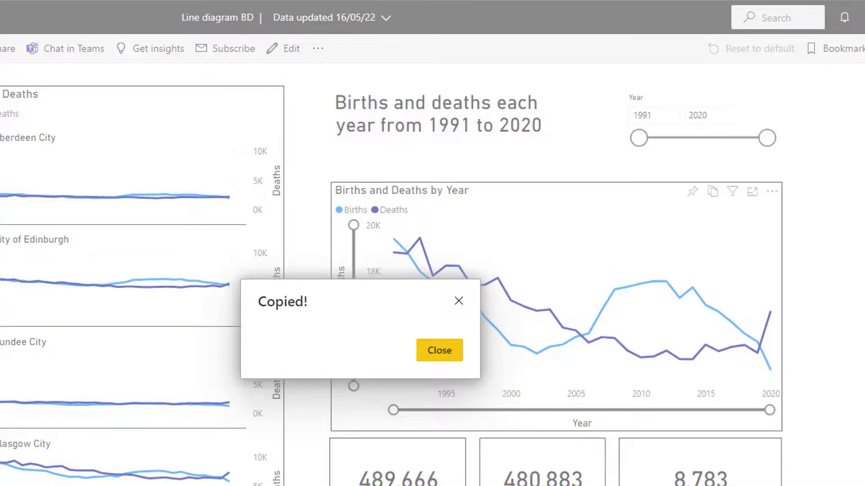
pyautogui.click(439, 350)
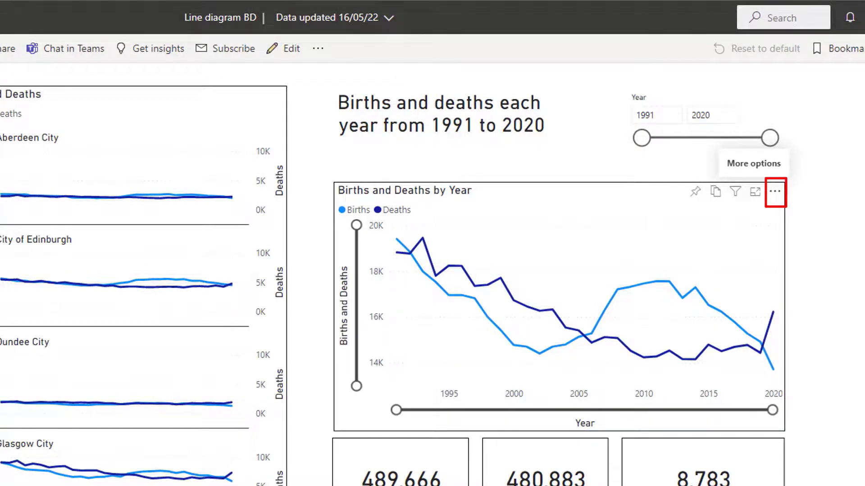
# Export the summarized data of the Births and Deaths by Year chart in .xlsx (Excel 150,000-row max) format
pyautogui.click(775, 191)
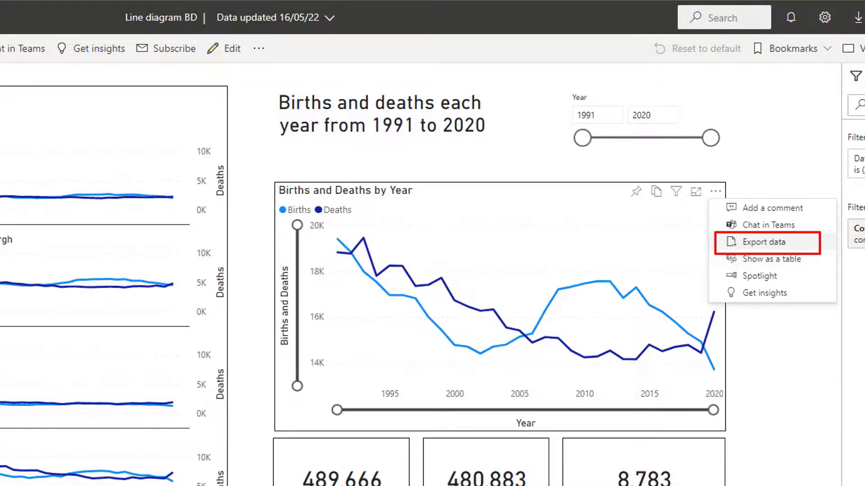
pyautogui.click(763, 242)
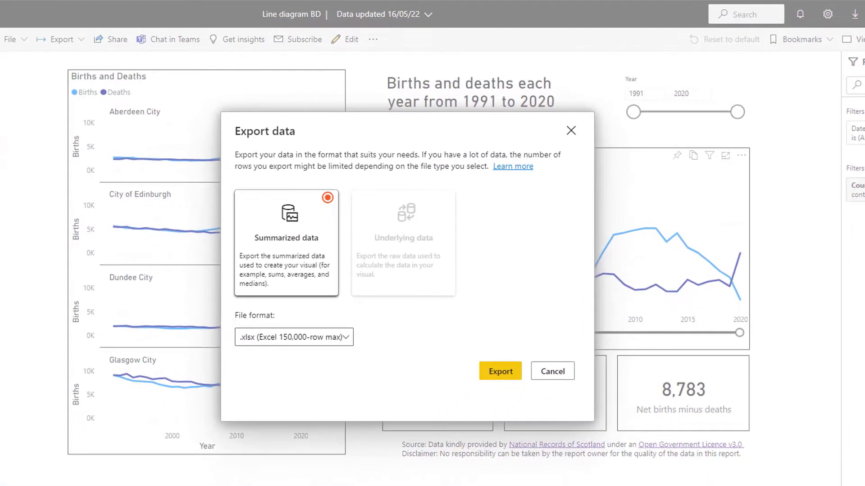
pyautogui.click(293, 337)
pyautogui.press('Down')
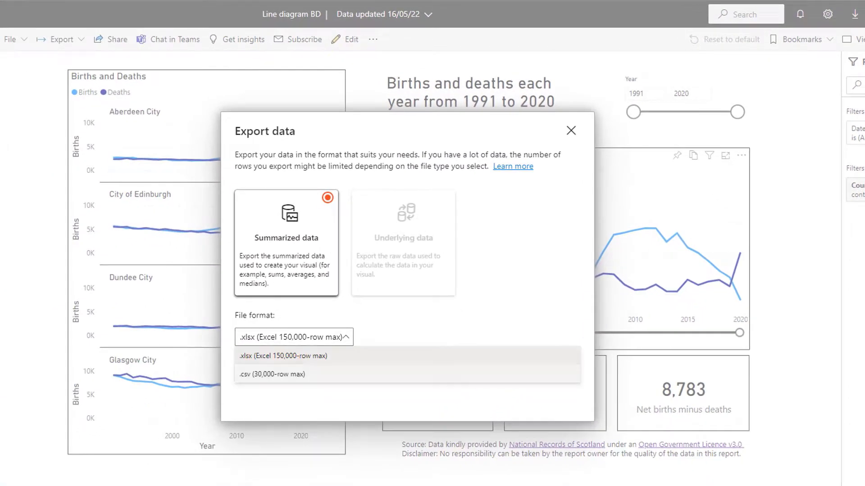
pyautogui.press('Escape')
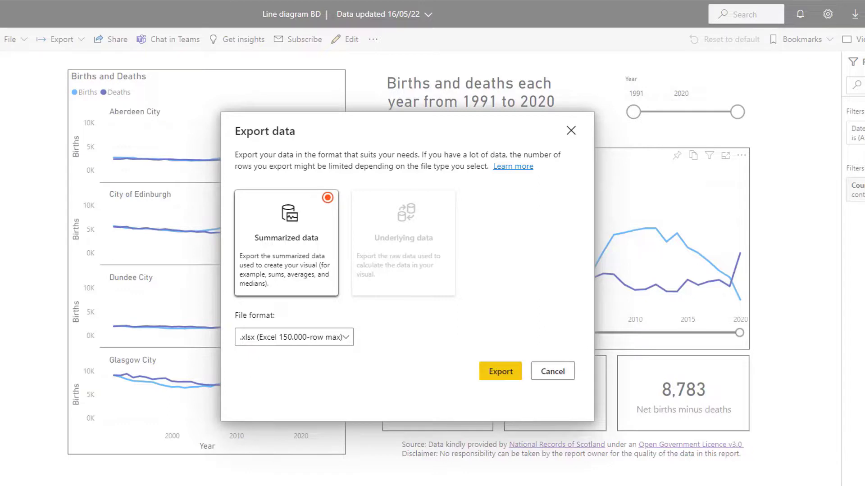
pyautogui.press('Tab')
pyautogui.press('Return')
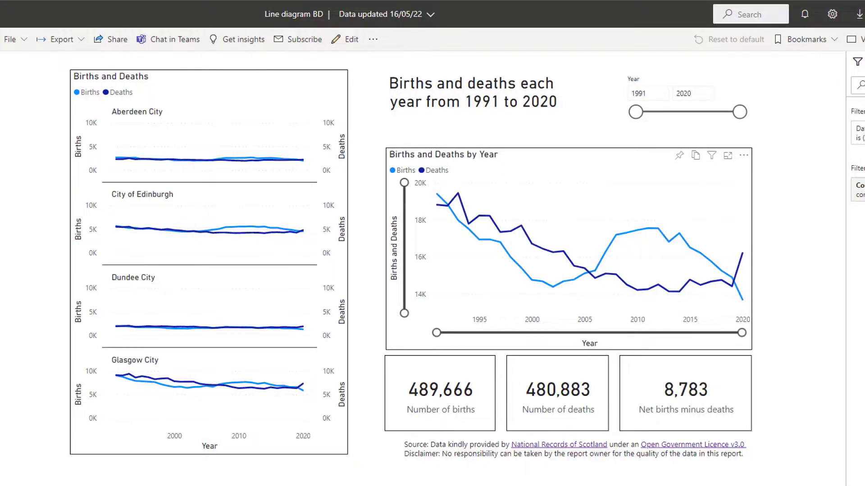